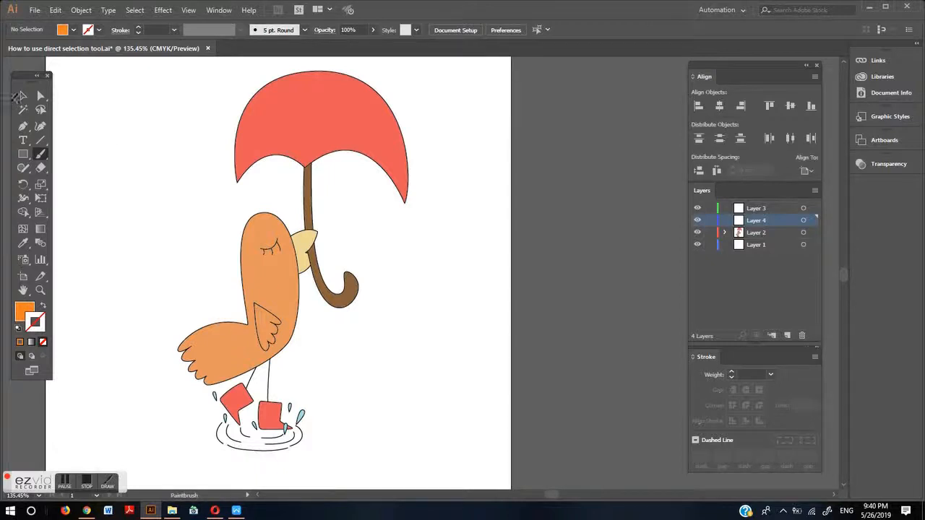
- Use Direct Selection to move the whole umbrella canopy slightly to the right
{"action": "left_click", "coordinate": [41, 96]}
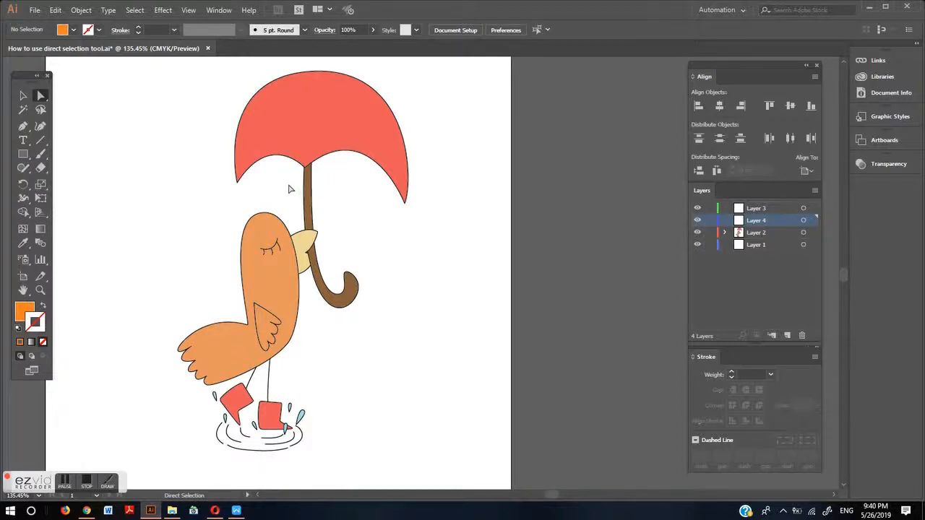
{"action": "left_click", "coordinate": [348, 112]}
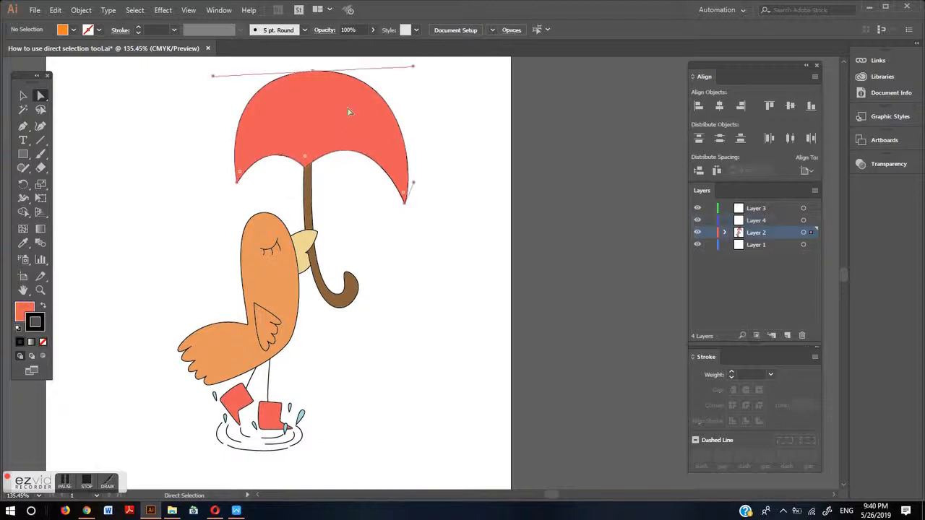
{"action": "left_click_drag", "start_coordinate": [348, 112], "coordinate": [315, 121]}
- Try to reshape the hooked end of the umbrella's brown handle and undo the change
{"action": "left_click", "coordinate": [343, 295]}
{"action": "left_click", "coordinate": [349, 300]}
{"action": "left_click", "coordinate": [360, 301]}
{"action": "left_click_drag", "start_coordinate": [349, 303], "coordinate": [365, 283]}
{"action": "key", "text": "ctrl+z"}
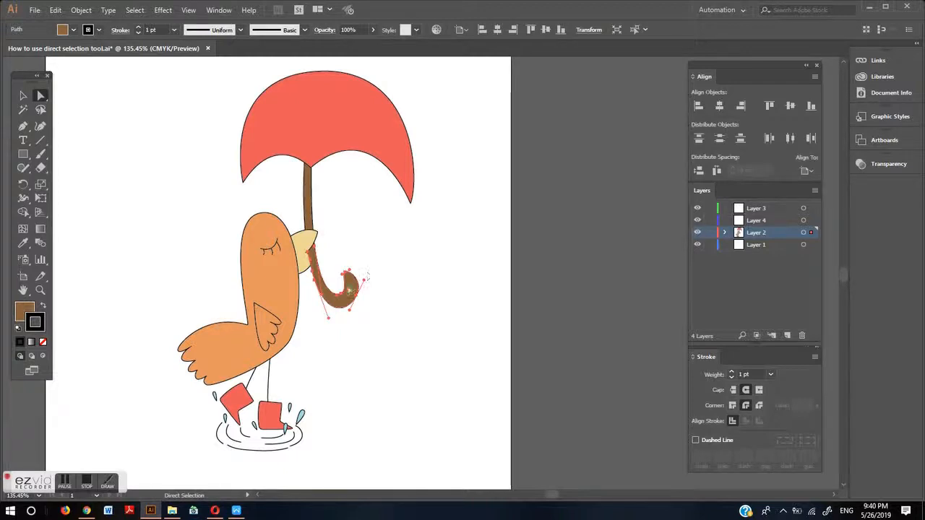
- Change the umbrella canopy's fill to an orange-red swatch and deselect it
{"action": "left_click", "coordinate": [323, 110]}
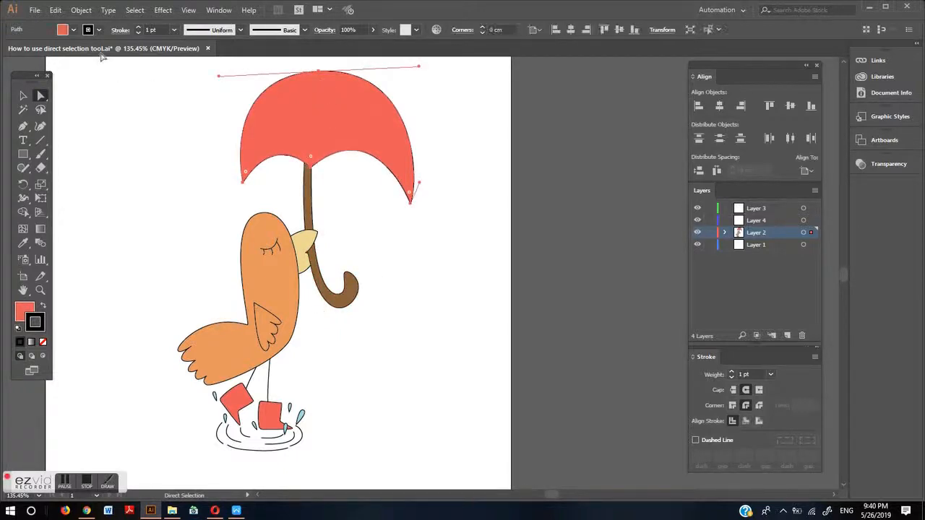
{"action": "left_click", "coordinate": [73, 30]}
{"action": "left_click", "coordinate": [72, 58]}
{"action": "left_click", "coordinate": [80, 57]}
{"action": "left_click", "coordinate": [88, 49]}
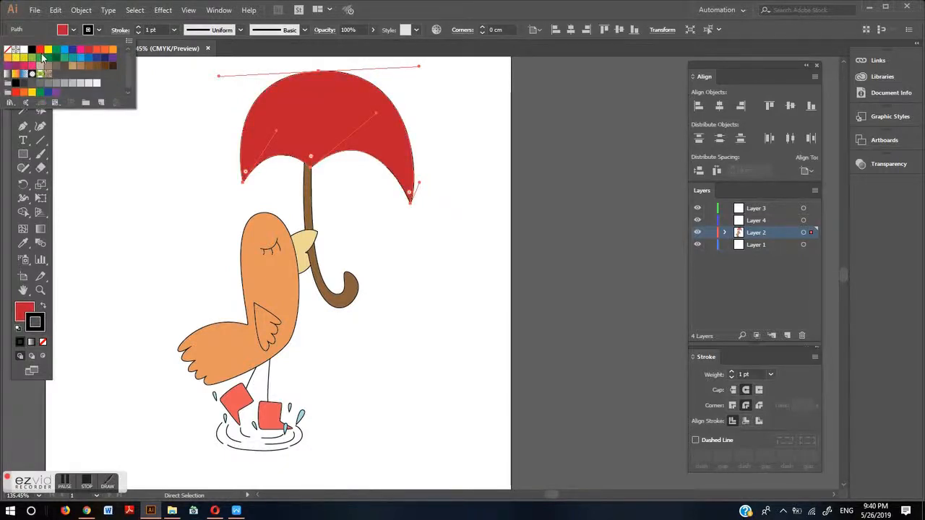
{"action": "left_click", "coordinate": [41, 51]}
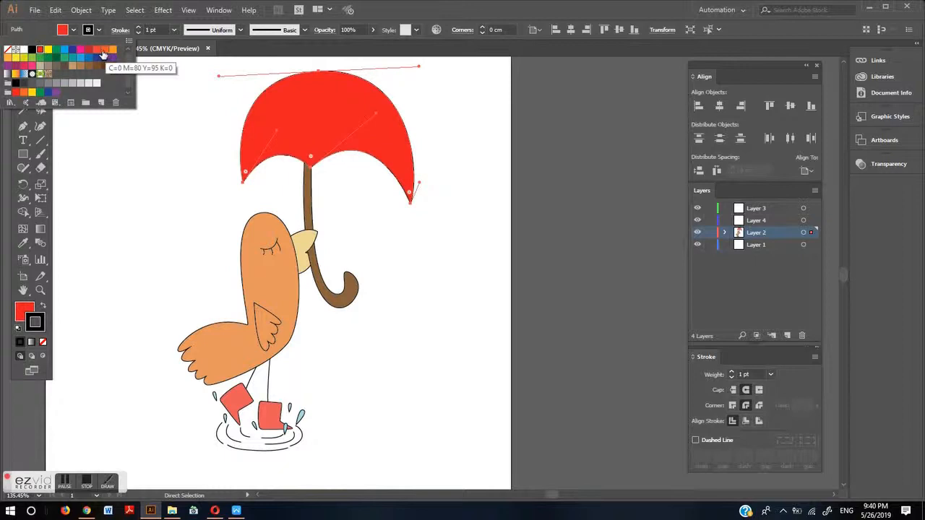
{"action": "left_click", "coordinate": [101, 52]}
{"action": "left_click", "coordinate": [96, 51]}
{"action": "left_click", "coordinate": [166, 172]}
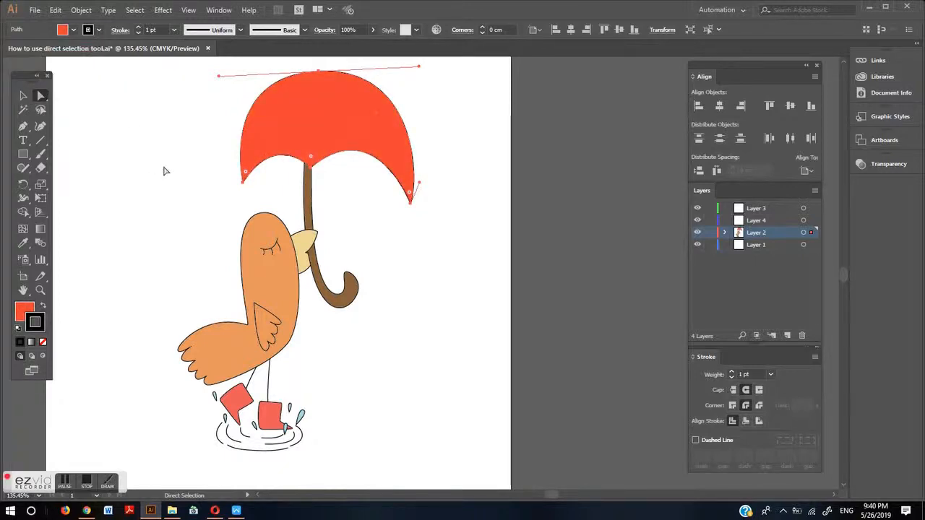
{"action": "left_click", "coordinate": [166, 136]}
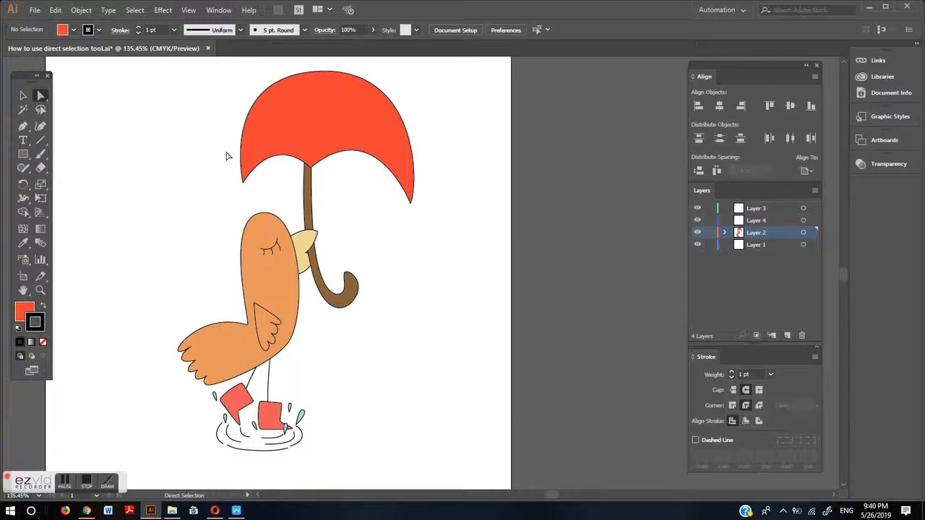
- Select the canopy's bottom-centre, right-tip and left-tip anchor points together
{"action": "left_click", "coordinate": [324, 102]}
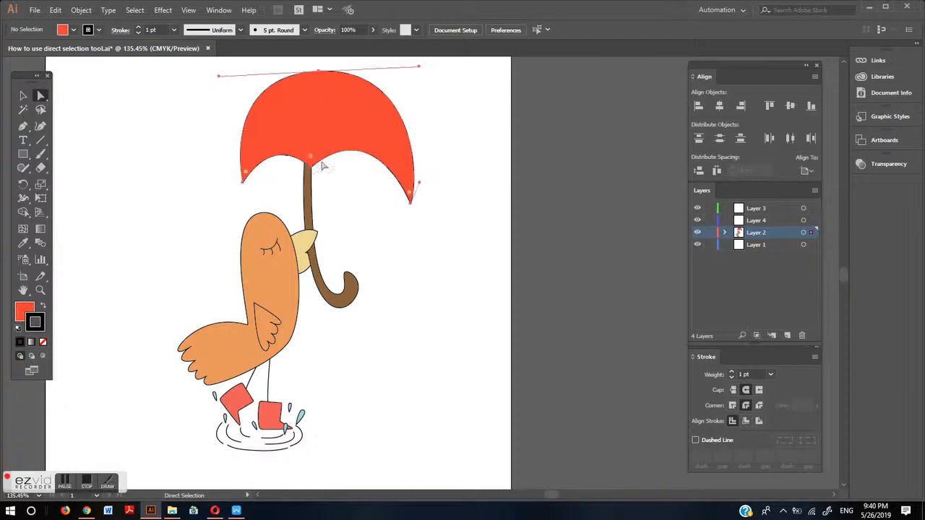
{"action": "left_click", "coordinate": [311, 169]}
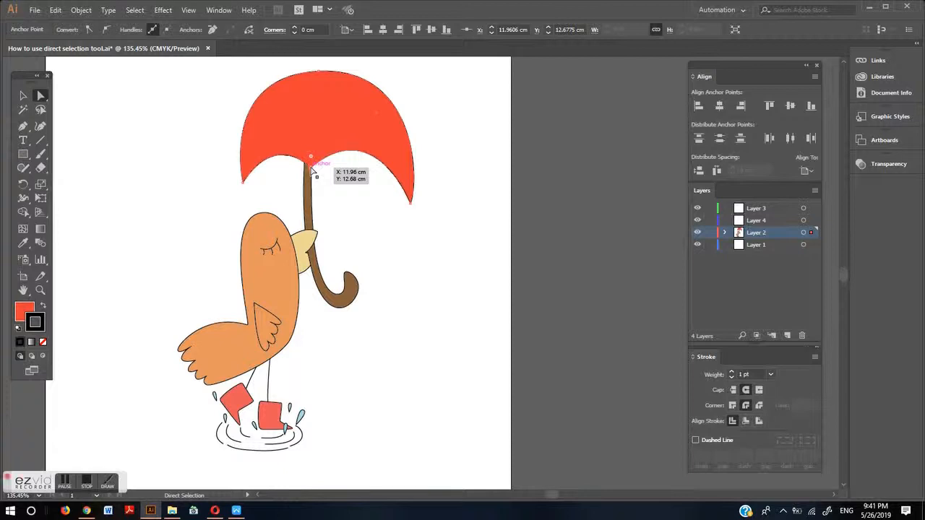
{"action": "left_click", "coordinate": [411, 202], "text": "shift"}
{"action": "left_click", "coordinate": [243, 184], "text": "shift"}
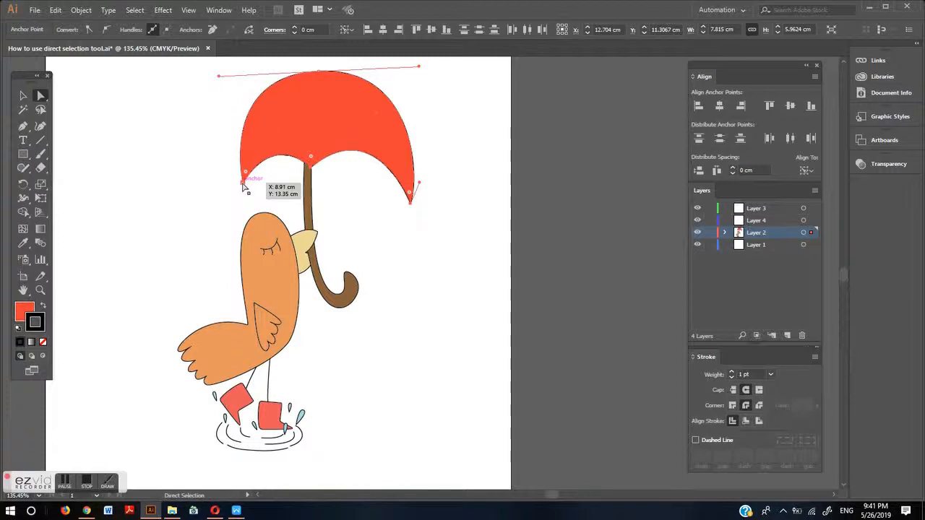
- Shift the canopy's left-tip and bottom-centre anchors together slightly right, so the centre point meets the handle's right edge
{"action": "left_click_drag", "start_coordinate": [181, 124], "coordinate": [392, 205]}
{"action": "left_click", "coordinate": [246, 344]}
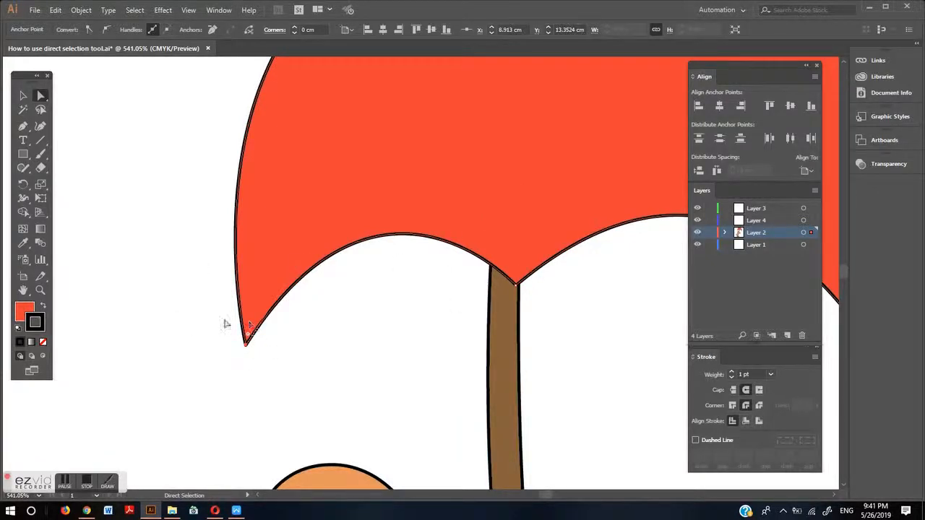
{"action": "left_click", "coordinate": [516, 281]}
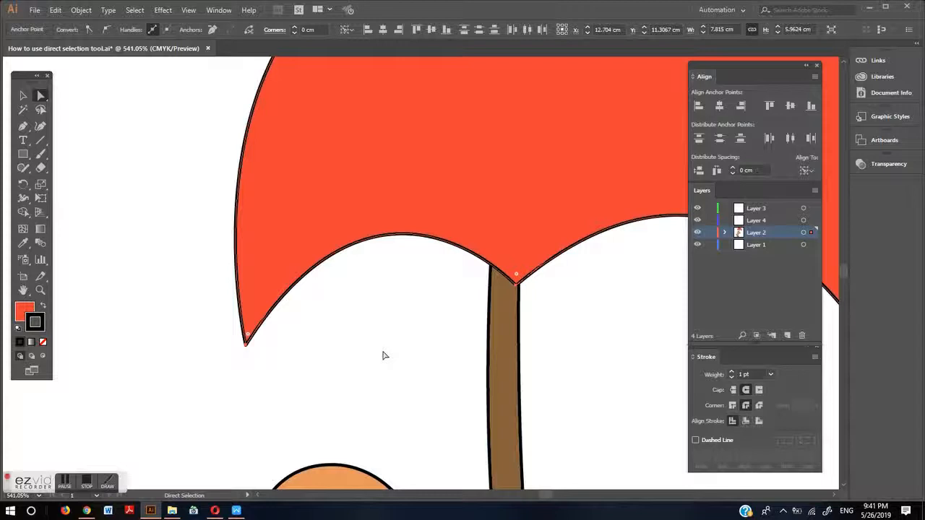
{"action": "scroll", "coordinate": [364, 266], "scroll_direction": "down", "scroll_amount": 3}
{"action": "scroll", "coordinate": [365, 266], "scroll_direction": "right", "scroll_amount": 1}
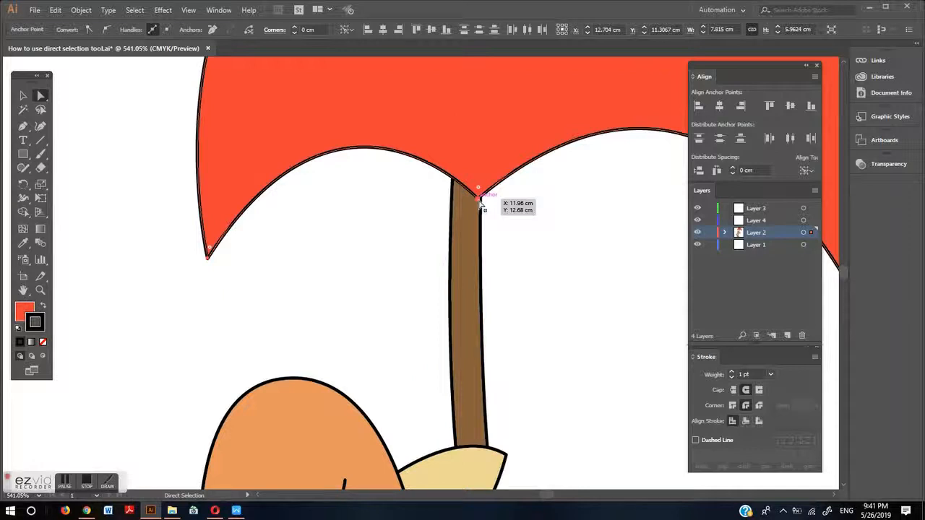
{"action": "mouse_move", "coordinate": [479, 204]}
{"action": "left_mouse_down"}
{"action": "mouse_move", "coordinate": [479, 181]}
{"action": "mouse_move", "coordinate": [478, 227]}
{"action": "mouse_move", "coordinate": [481, 200]}
{"action": "left_mouse_up"}
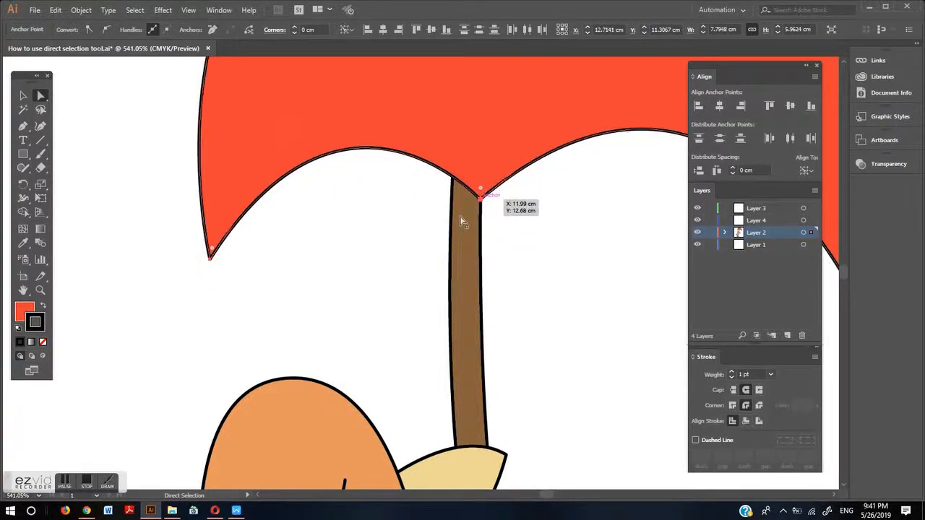
- Move only the canopy's left-tip anchor outward by about 0.48 cm left and 0.13 cm down
{"action": "left_click", "coordinate": [222, 268]}
{"action": "left_click_drag", "start_coordinate": [211, 260], "coordinate": [167, 271]}
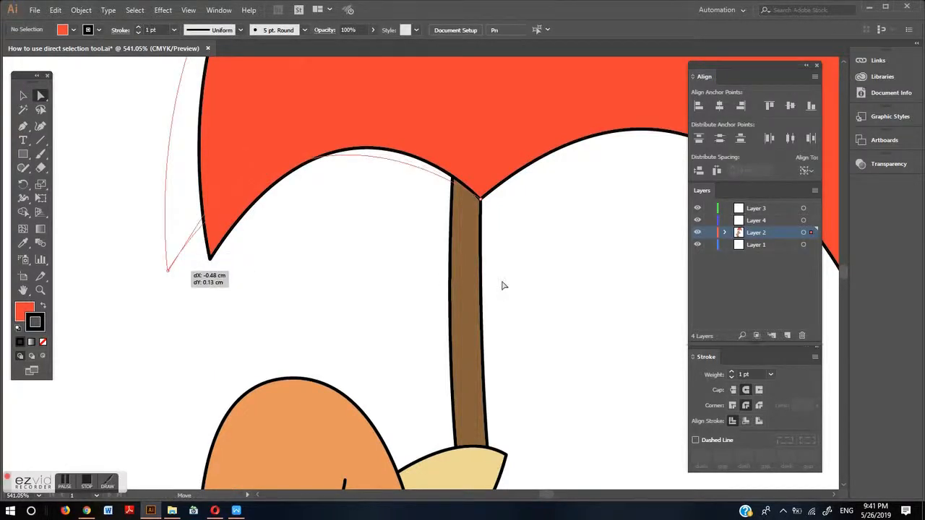
- Move the canopy's right-tip anchor about 0.24 cm right and its bottom-centre anchor to about X 11.82 cm, Y 13 cm
{"action": "left_click", "coordinate": [521, 286], "text": "ctrl+alt"}
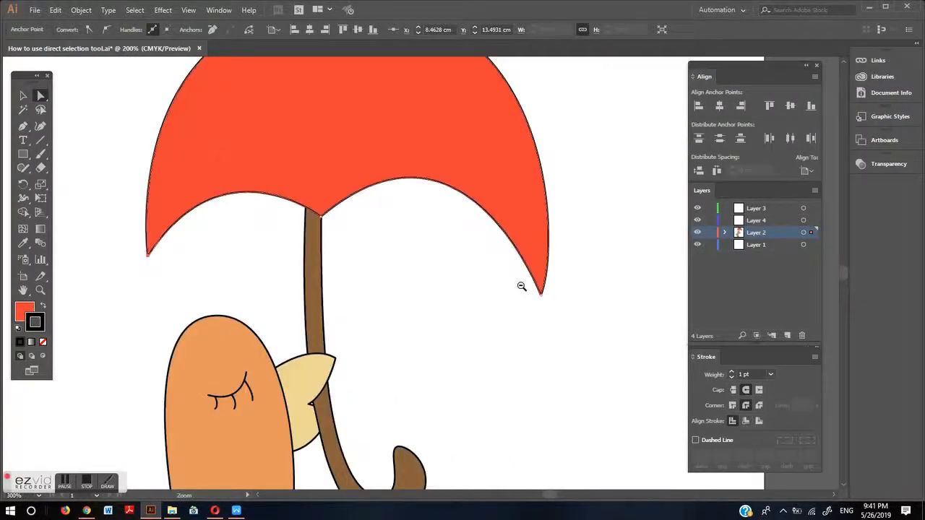
{"action": "left_click", "coordinate": [522, 286], "text": "ctrl+alt"}
{"action": "left_click_drag", "start_coordinate": [435, 281], "coordinate": [304, 263]}
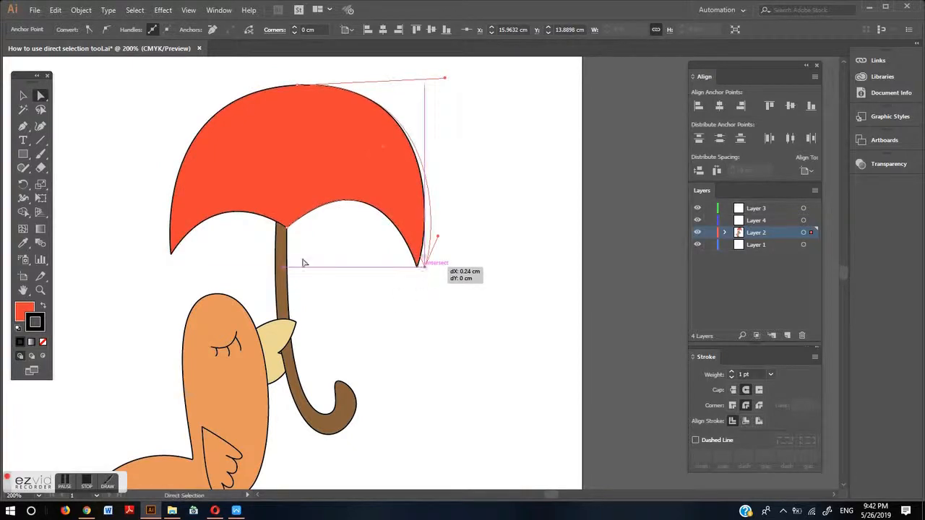
{"action": "left_click_drag", "start_coordinate": [287, 228], "coordinate": [281, 237]}
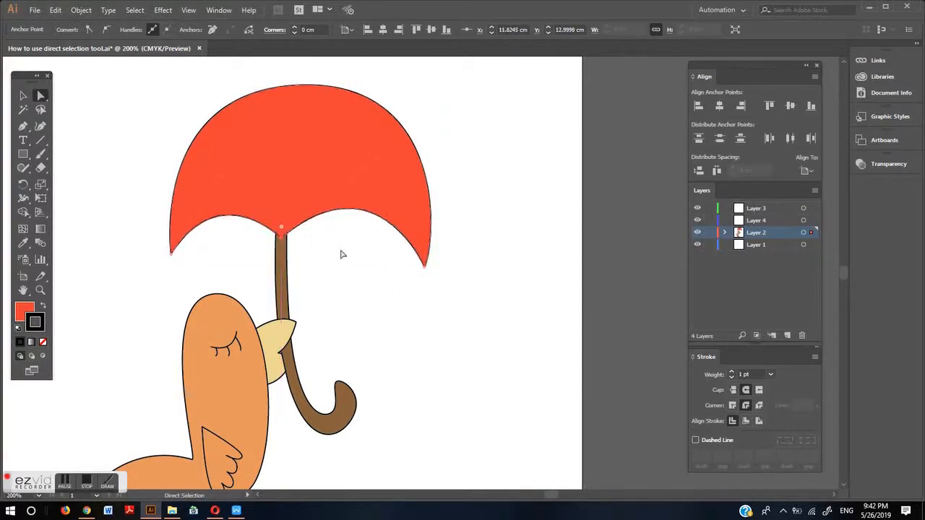
- Nudge the canopy's right-tip anchor in small increments to about X 16.34 cm, Y 13.61 cm
{"action": "left_click", "coordinate": [425, 291]}
{"action": "left_click", "coordinate": [428, 269]}
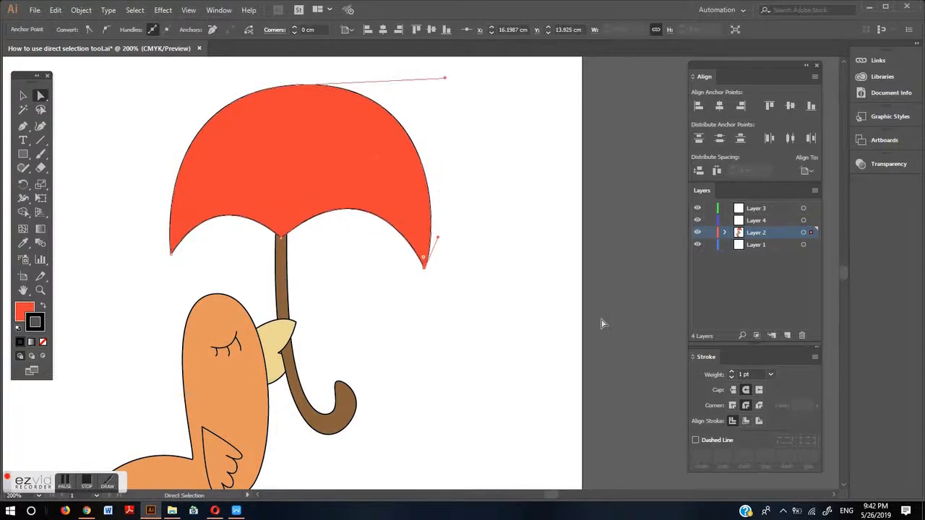
{"action": "key", "text": "Down"}
{"action": "key", "text": "Down"}
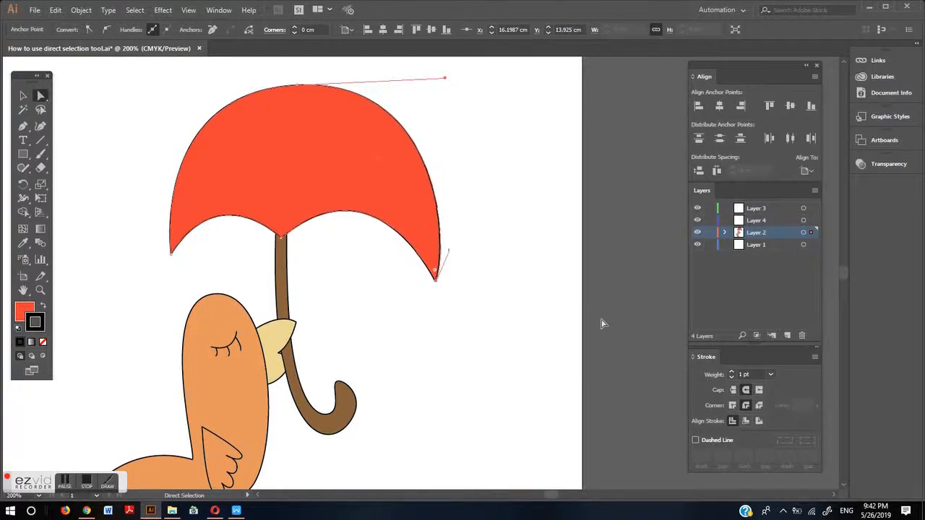
{"action": "key", "text": "Right"}
{"action": "key", "text": "Right"}
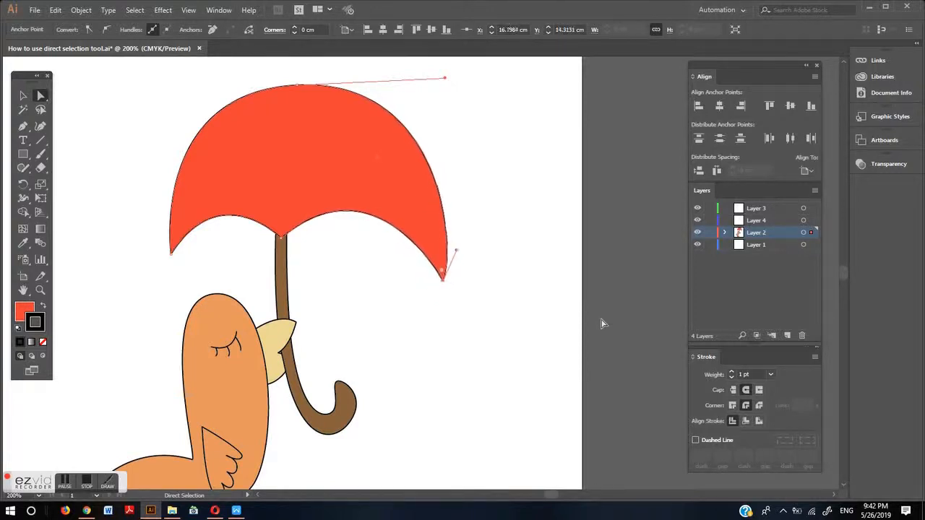
{"action": "key", "text": "Left"}
{"action": "key", "text": "Left"}
{"action": "key", "text": "Left"}
{"action": "key", "text": "Left"}
{"action": "key", "text": "Left"}
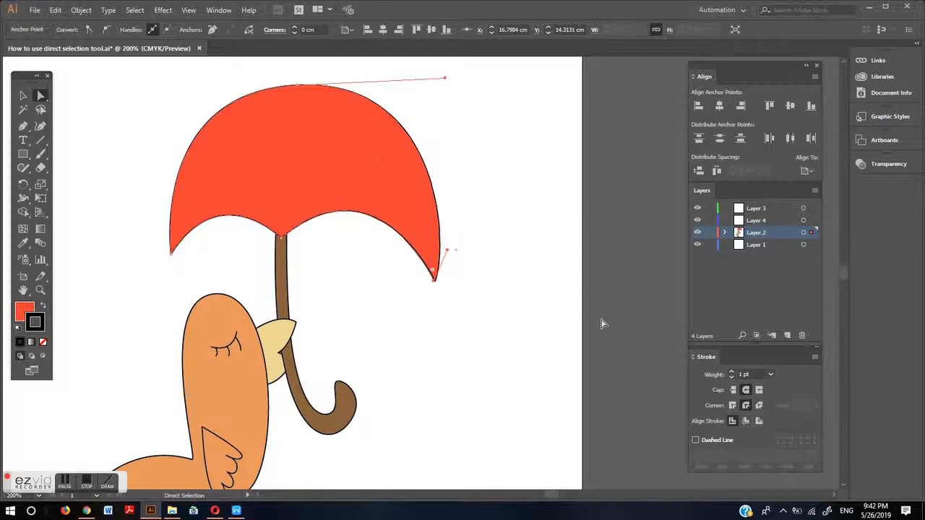
{"action": "key", "text": "Up"}
{"action": "key", "text": "Up"}
{"action": "key", "text": "Up"}
{"action": "key", "text": "Up"}
{"action": "key", "text": "Up"}
{"action": "key", "text": "Up"}
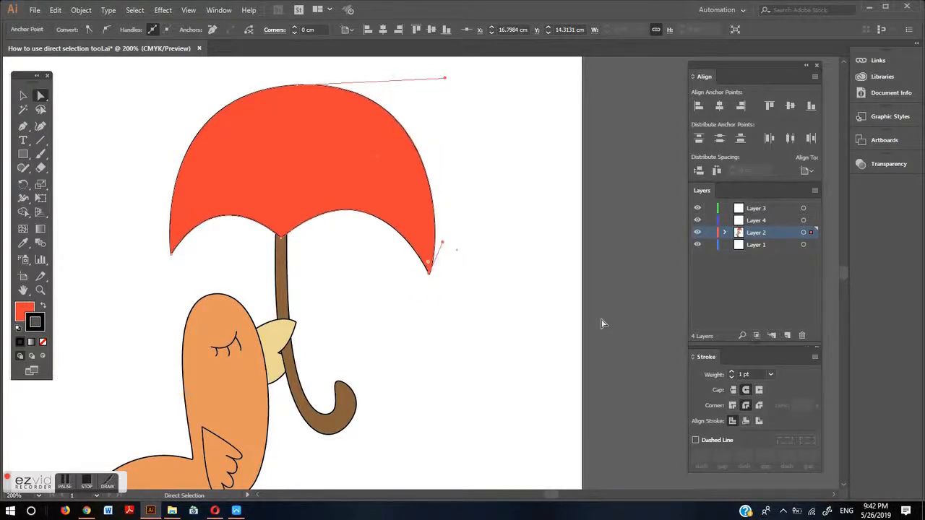
{"action": "key", "text": "Up"}
{"action": "key", "text": "Up"}
{"action": "key", "text": "Up"}
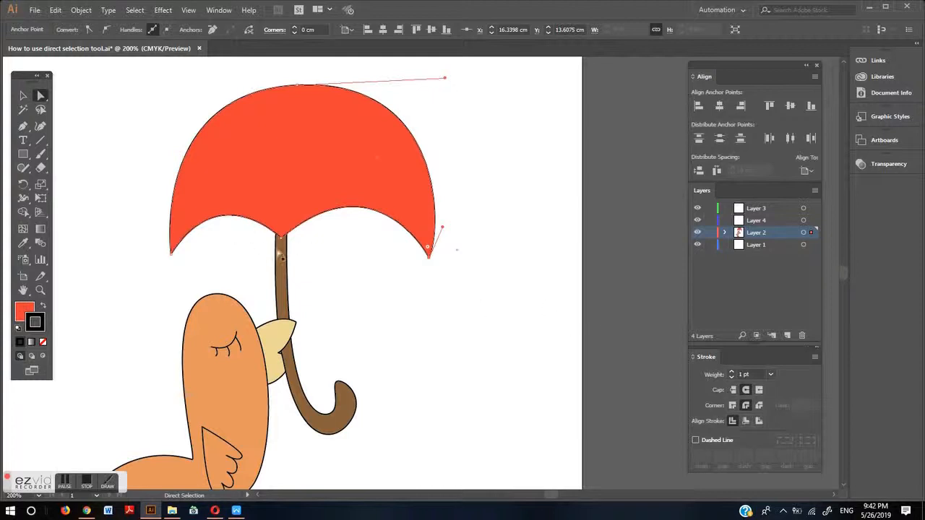
- Nudge the canopy's bottom-centre anchor in small increments to about X 12 cm, Y 13.21 cm and deselect it
{"action": "left_click", "coordinate": [279, 238]}
{"action": "left_click", "coordinate": [278, 240]}
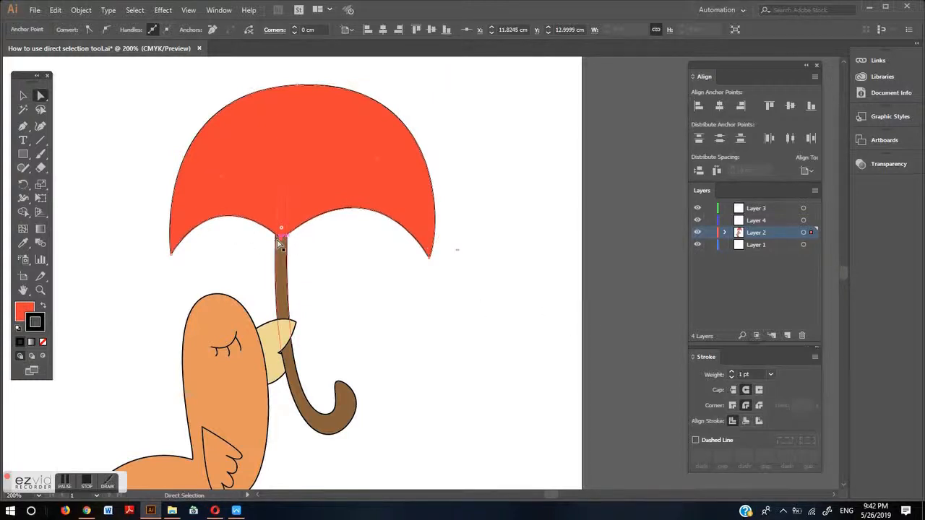
{"action": "key", "text": "Down"}
{"action": "key", "text": "Down"}
{"action": "key", "text": "Down"}
{"action": "key", "text": "Down"}
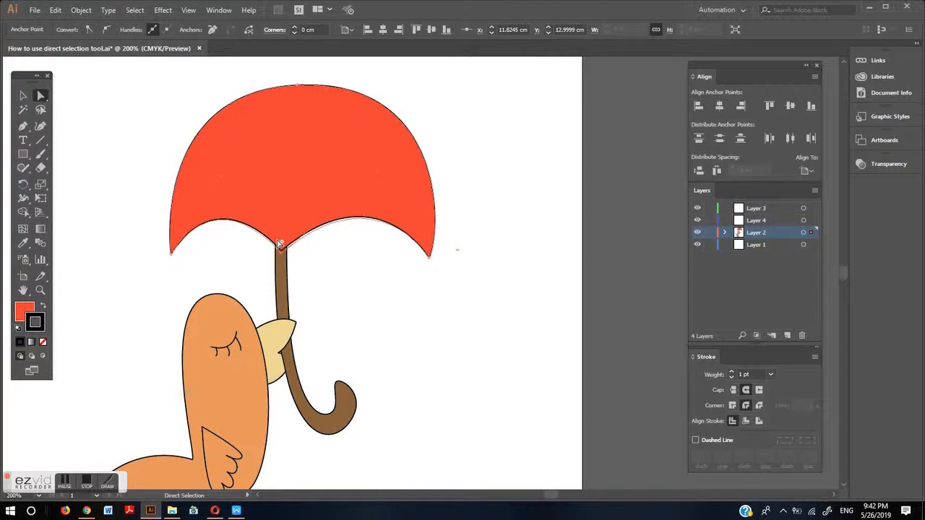
{"action": "key", "text": "Up"}
{"action": "key", "text": "Up"}
{"action": "key", "text": "Up"}
{"action": "key", "text": "Up"}
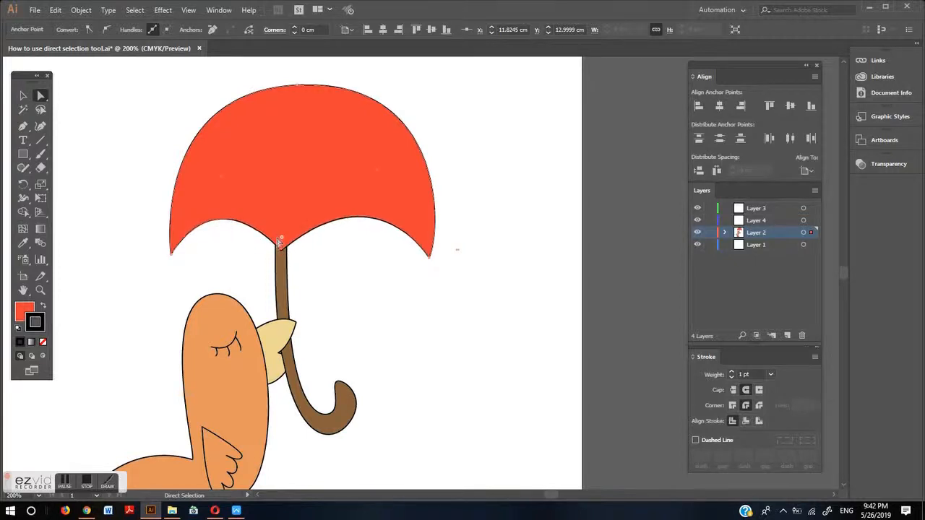
{"action": "key", "text": "Left"}
{"action": "key", "text": "Left"}
{"action": "key", "text": "Left"}
{"action": "key", "text": "Left"}
{"action": "key", "text": "Left"}
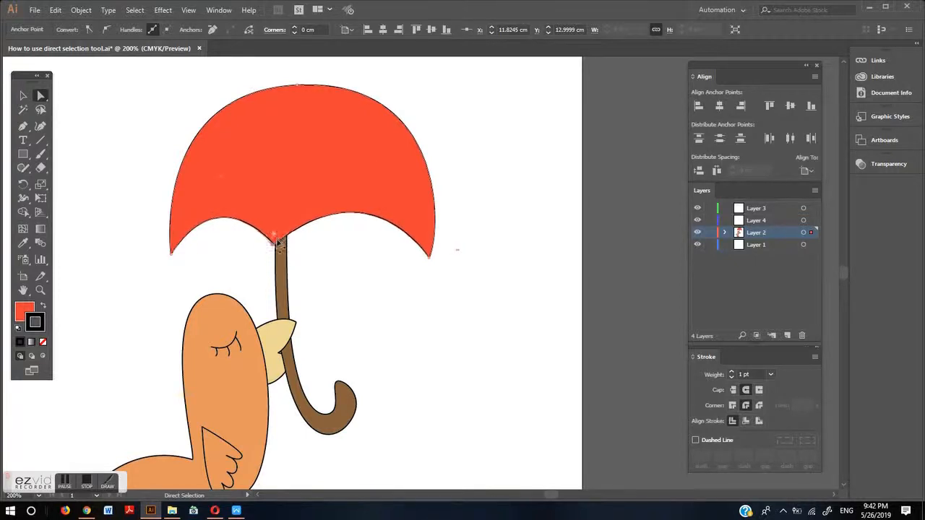
{"action": "key", "text": "Right"}
{"action": "key", "text": "Right"}
{"action": "key", "text": "Right"}
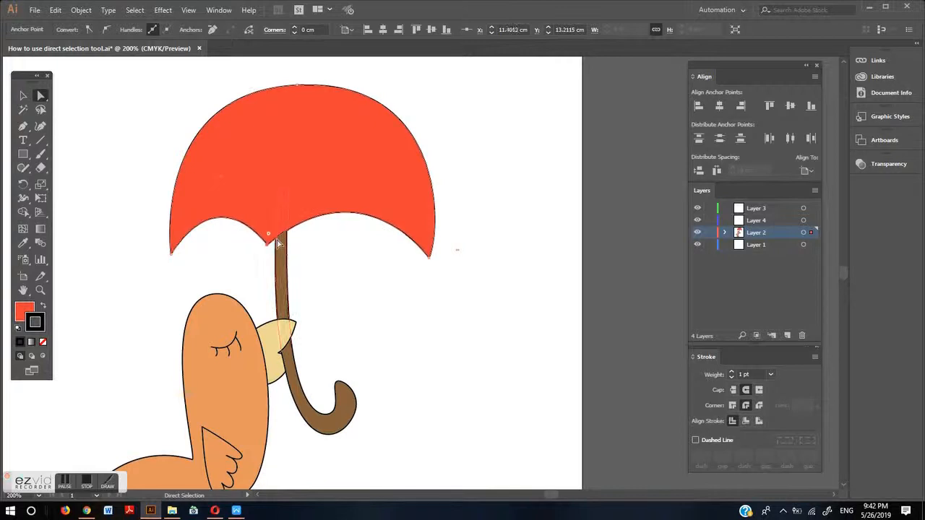
{"action": "key", "text": "Right"}
{"action": "key", "text": "Right"}
{"action": "key", "text": "Right"}
{"action": "key", "text": "Right"}
{"action": "key", "text": "Right"}
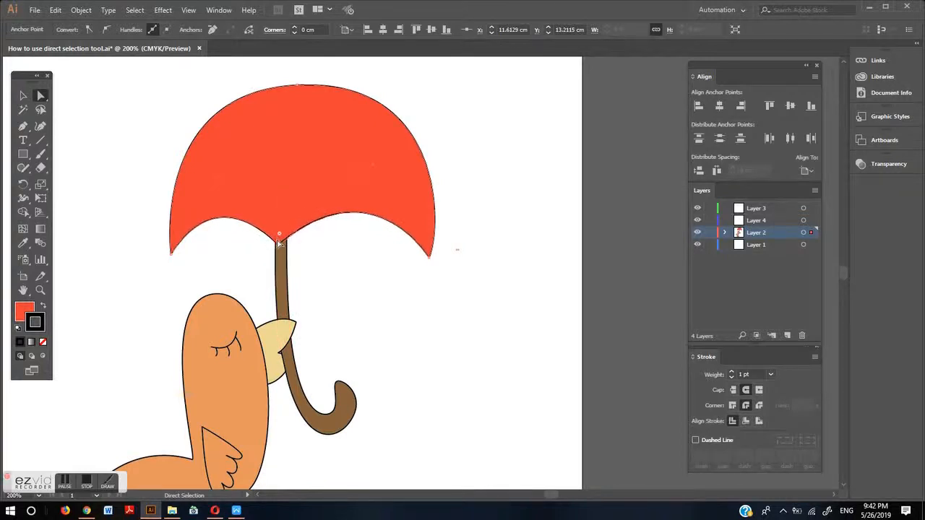
{"action": "key", "text": "Right"}
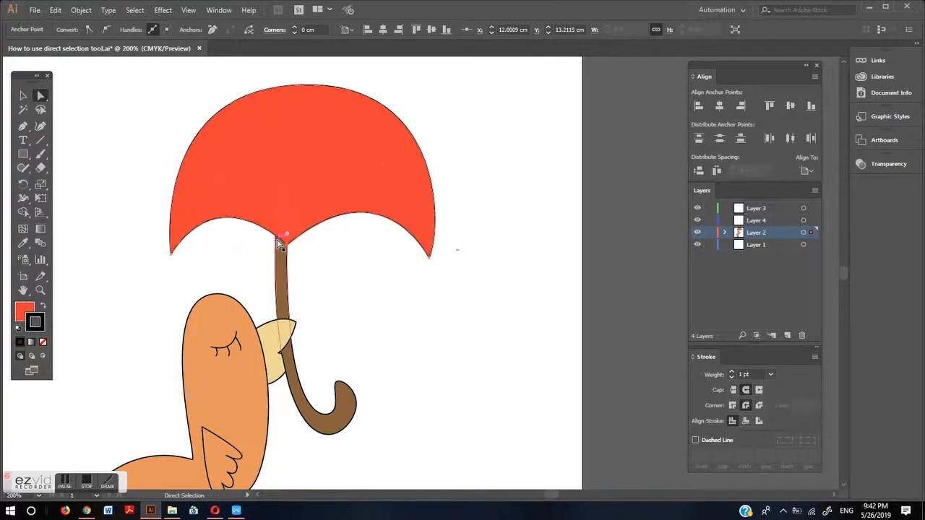
{"action": "left_click", "coordinate": [357, 271]}
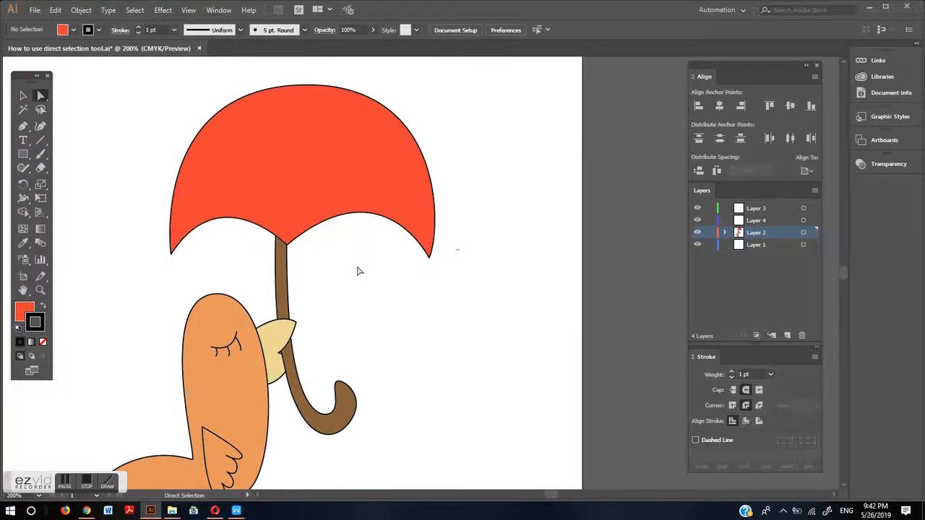
- Select the canopy's top-centre anchor, swing its right direction handle downward, and bring the handle back to nearly level
{"action": "left_click", "coordinate": [293, 86]}
{"action": "left_click", "coordinate": [295, 86]}
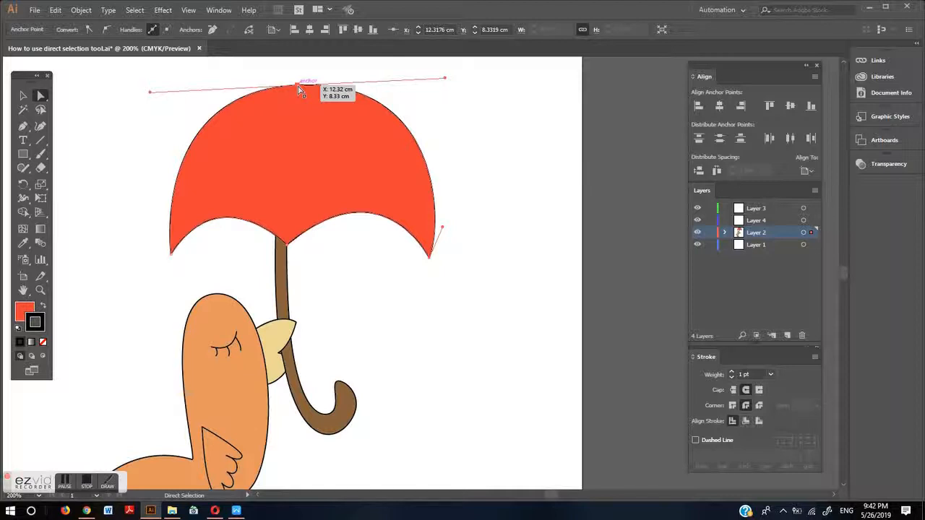
{"action": "left_click_drag", "start_coordinate": [444, 77], "coordinate": [444, 112]}
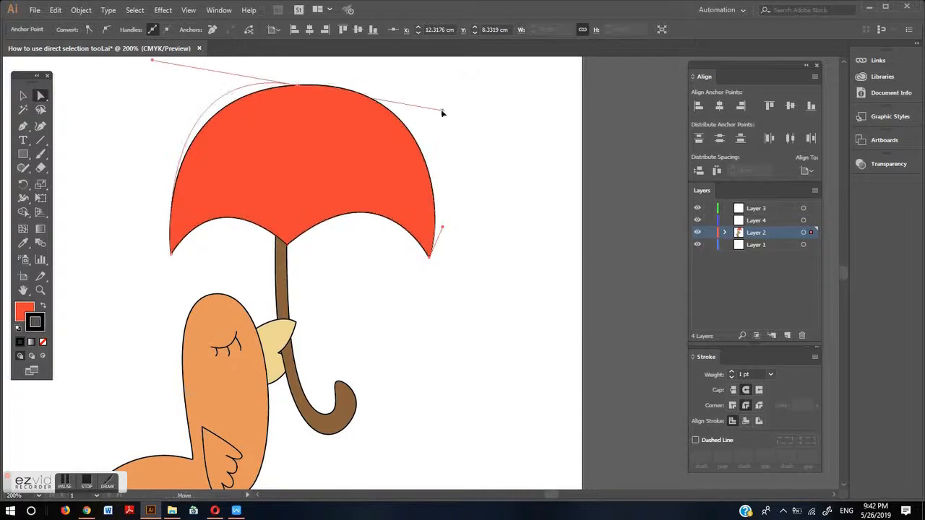
{"action": "key", "text": "ctrl+z"}
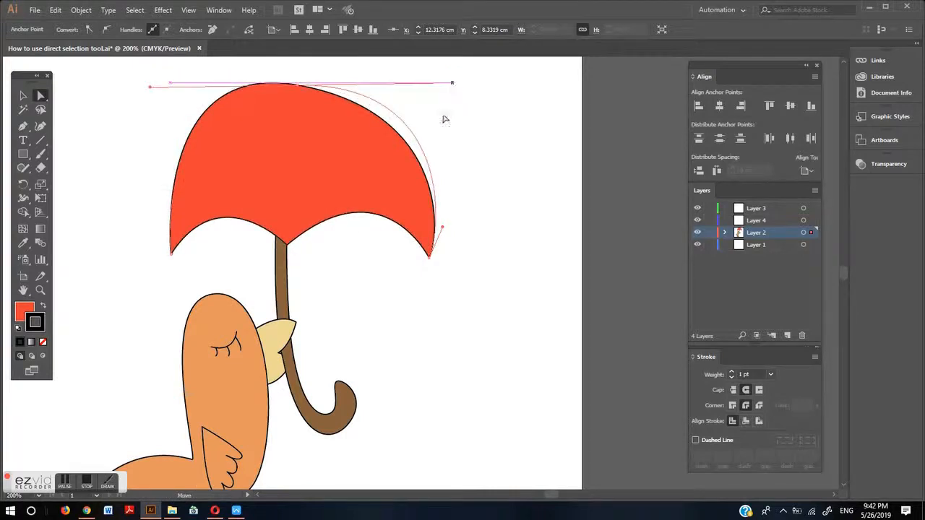
- Bulge the canopy's right edge outward with the right-tip anchor's handle, then pull the right scallop's curve handle toward the canopy's centre
{"action": "left_click", "coordinate": [429, 257]}
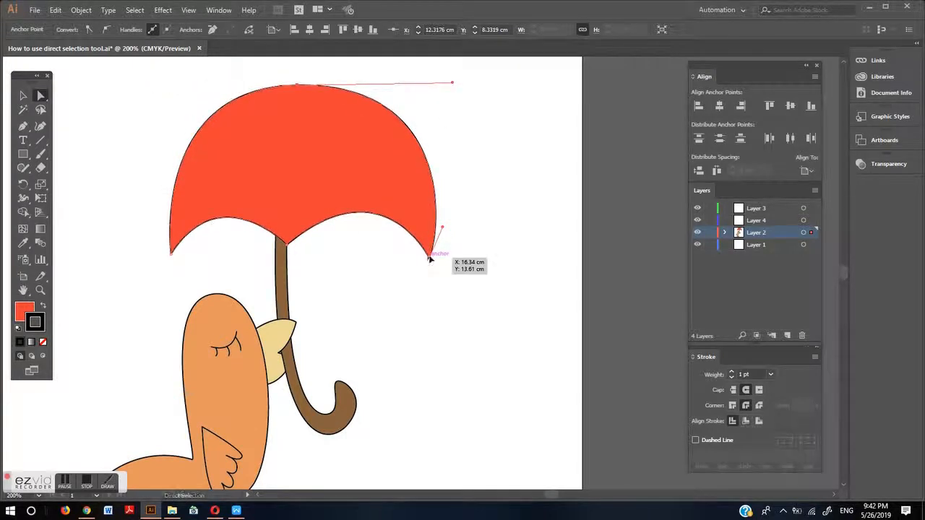
{"action": "left_click", "coordinate": [448, 220]}
{"action": "left_click", "coordinate": [430, 257]}
{"action": "left_click_drag", "start_coordinate": [436, 237], "coordinate": [462, 202]}
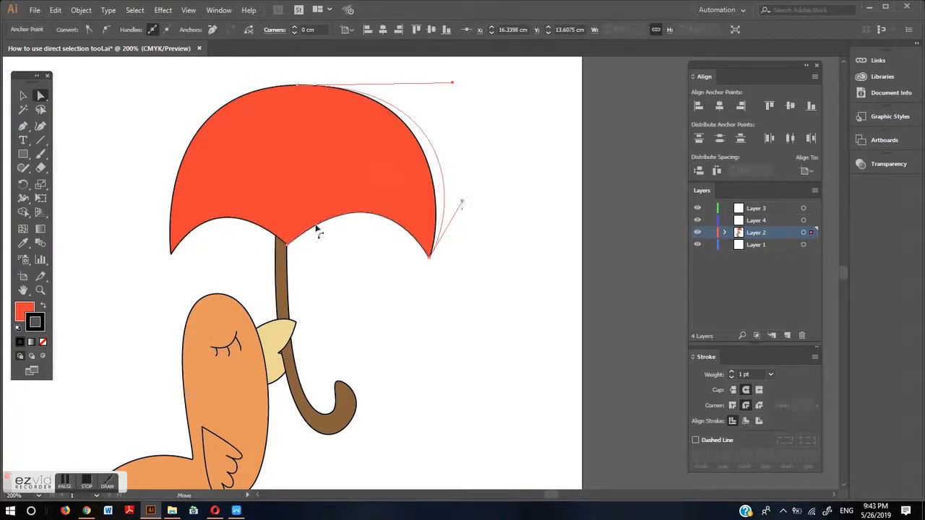
{"action": "left_click", "coordinate": [287, 244]}
{"action": "left_click_drag", "start_coordinate": [383, 194], "coordinate": [320, 95]}
- Shorten the top anchor's right direction handle to tighten the dome, and raise the right scallop's curve slightly with its handle
{"action": "left_click", "coordinate": [297, 86]}
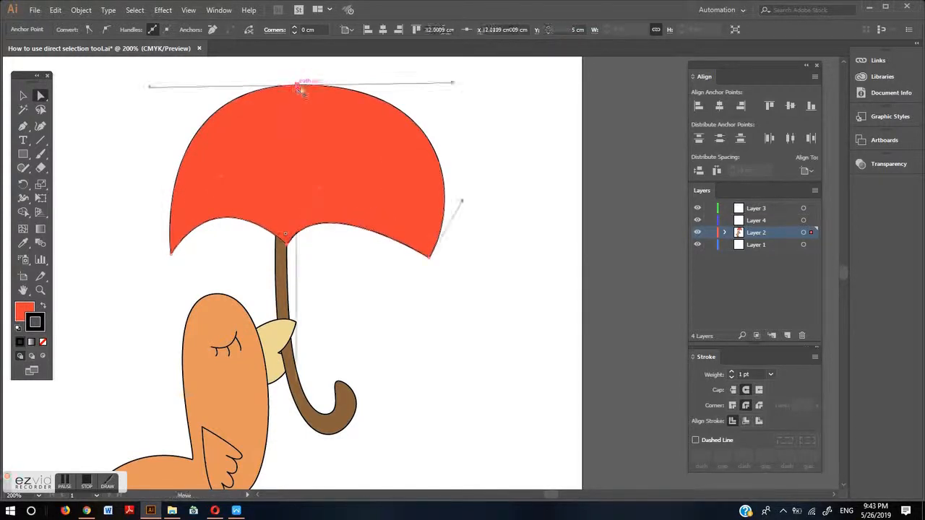
{"action": "left_click_drag", "start_coordinate": [452, 84], "coordinate": [414, 79]}
{"action": "left_click", "coordinate": [429, 257]}
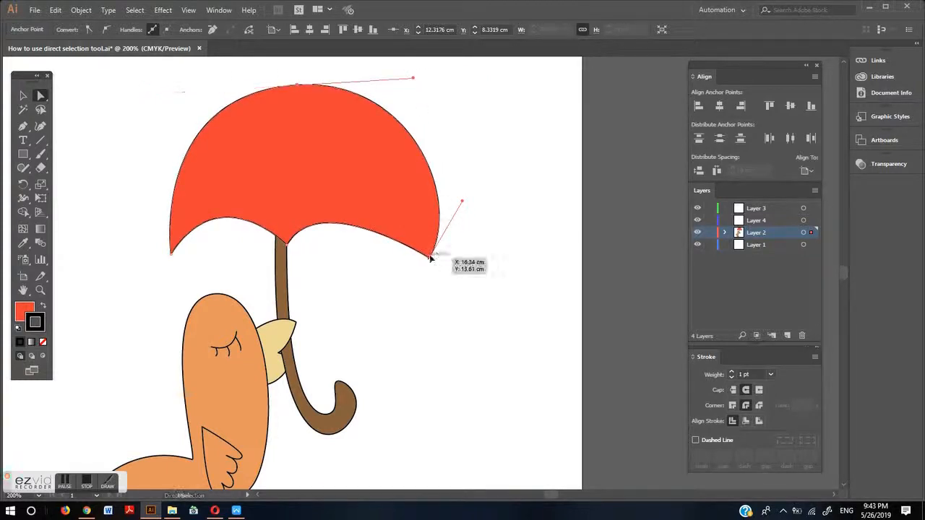
{"action": "left_click_drag", "start_coordinate": [320, 188], "coordinate": [337, 174]}
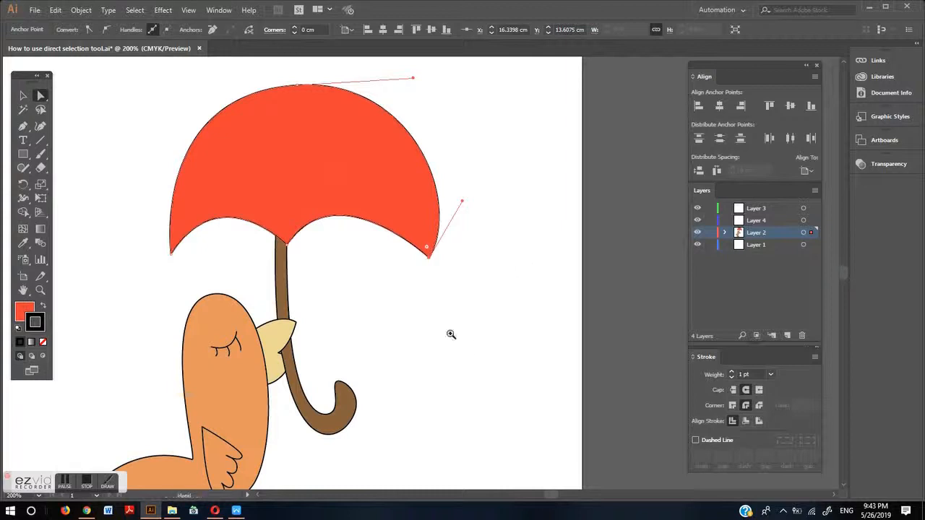
- Select both sharp inner corner anchors between the lower feather lobes of the duck's wing
{"action": "key", "text": "ctrl+minus"}
{"action": "left_click_drag", "start_coordinate": [213, 333], "coordinate": [294, 403]}
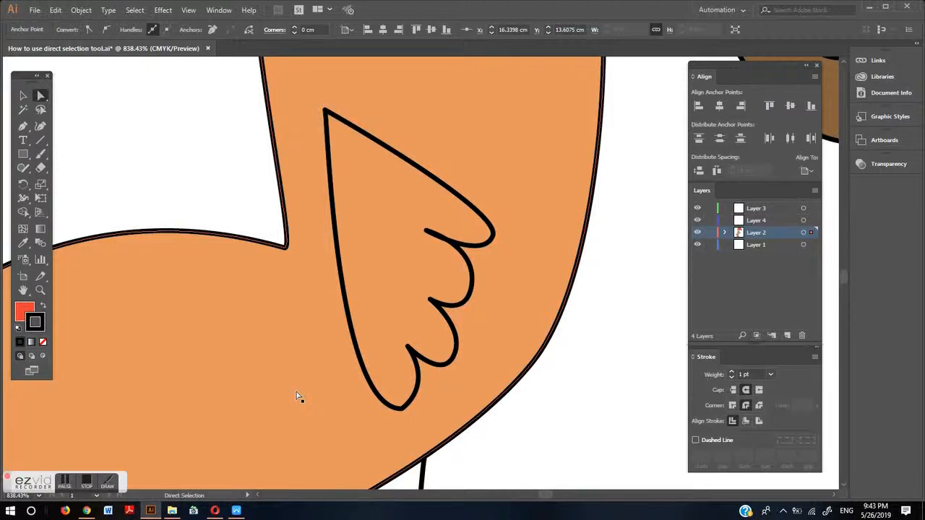
{"action": "left_click", "coordinate": [366, 370]}
{"action": "left_click", "coordinate": [431, 301]}
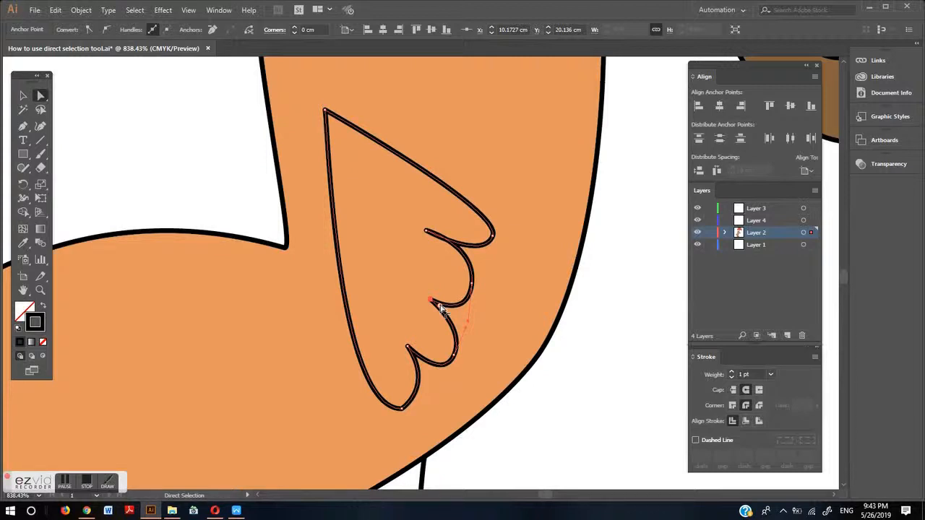
{"action": "left_click_drag", "start_coordinate": [441, 307], "coordinate": [409, 292]}
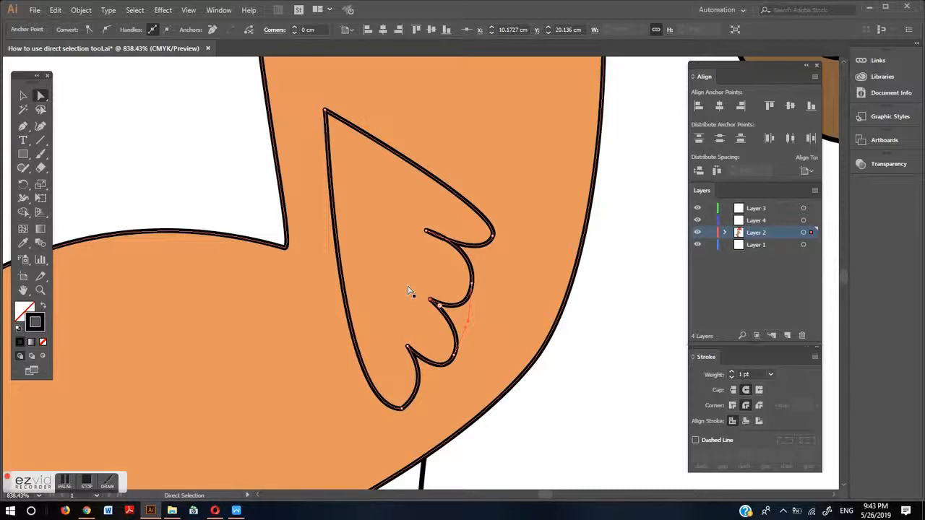
{"action": "left_click", "coordinate": [408, 349]}
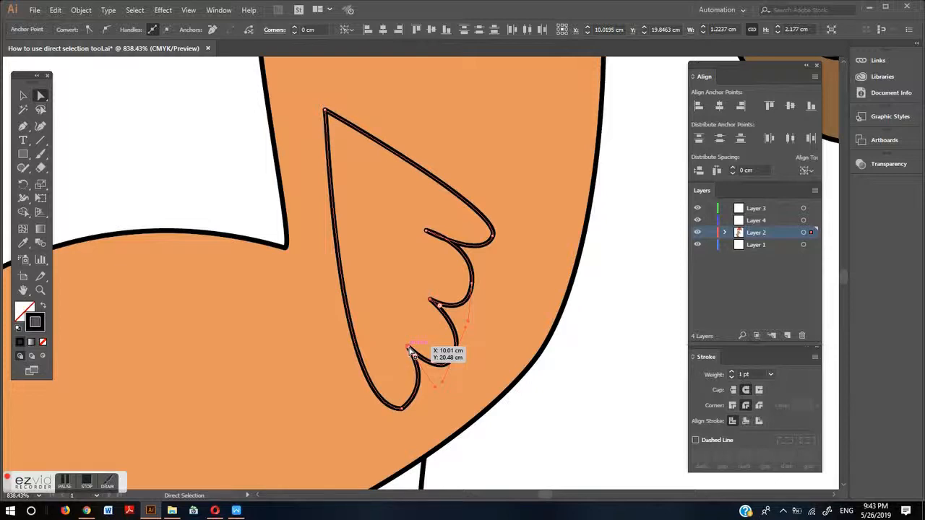
{"action": "left_click_drag", "start_coordinate": [409, 352], "coordinate": [407, 353]}
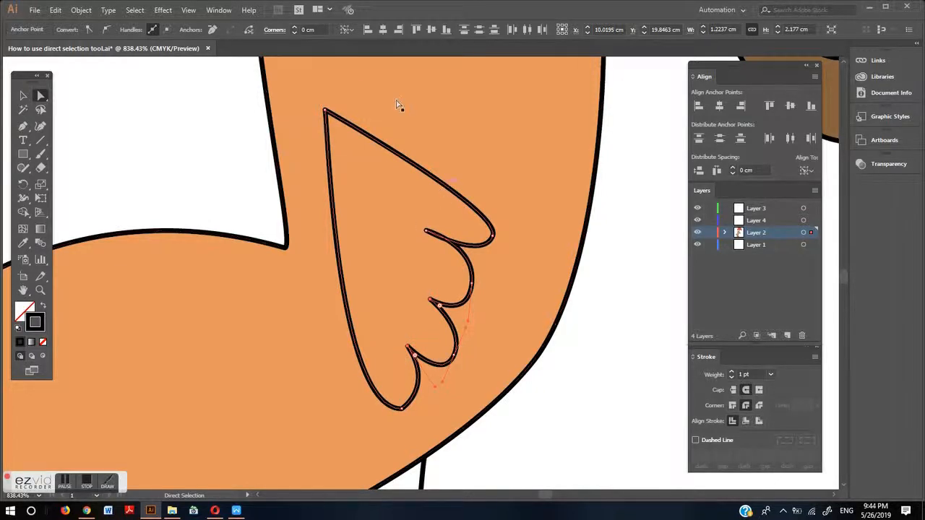
{"action": "left_click_drag", "start_coordinate": [415, 357], "coordinate": [378, 289]}
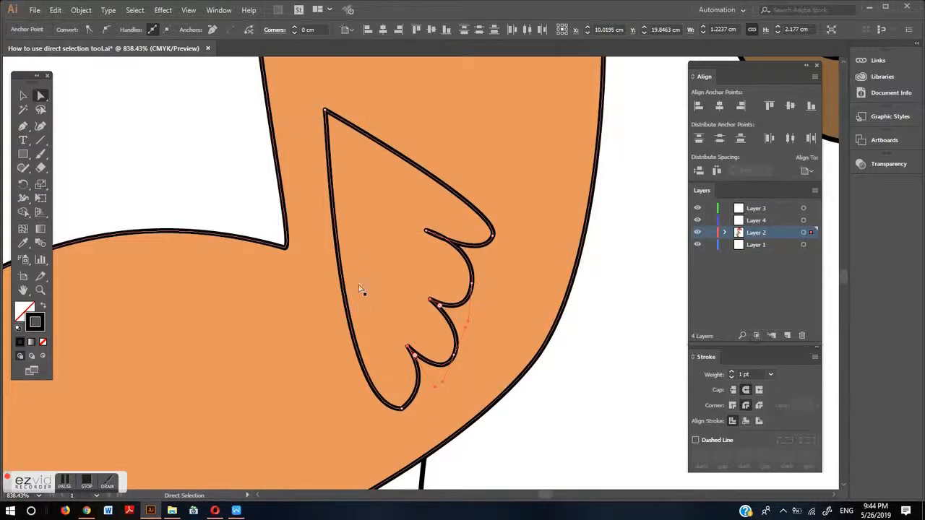
- Round the two selected wing corners with a corner radius of 0.03 cm and deselect the wing
{"action": "left_click", "coordinate": [310, 29]}
{"action": "type", "text": "0.0"}
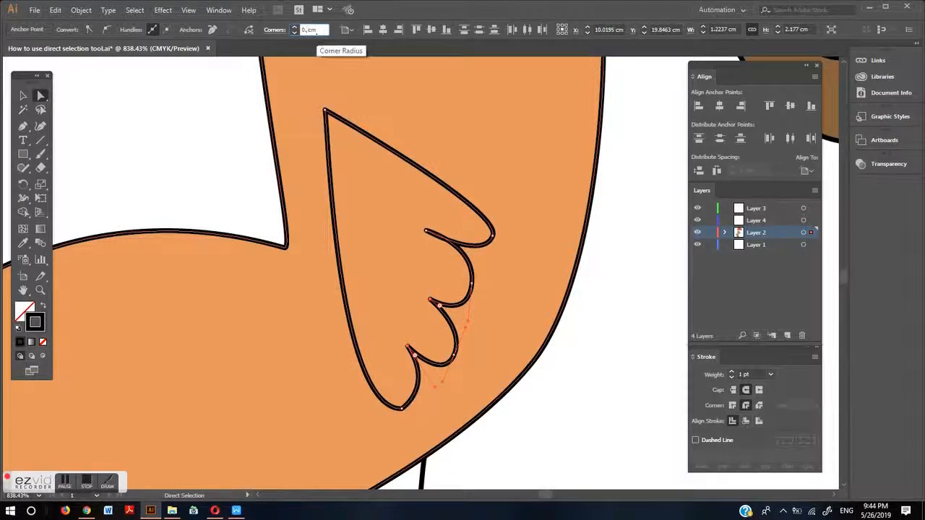
{"action": "type", "text": "3"}
{"action": "key", "text": "Return"}
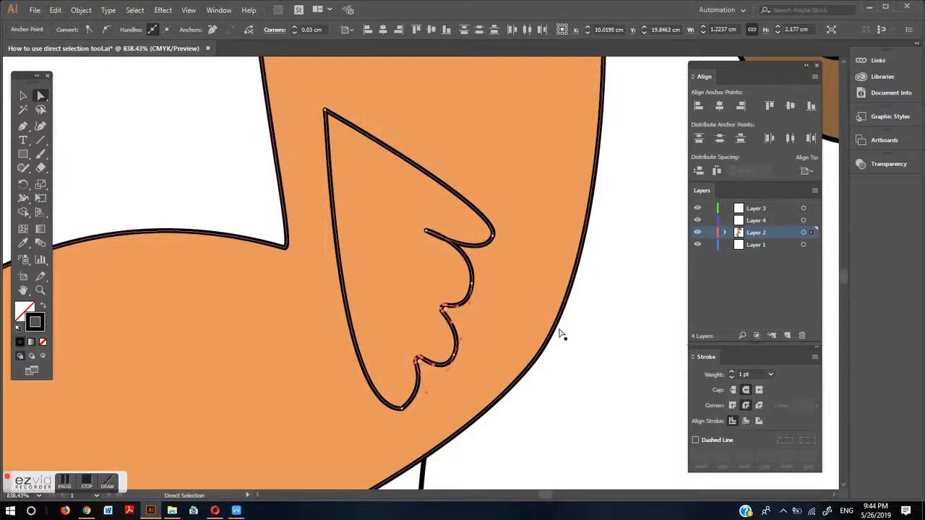
{"action": "left_click", "coordinate": [587, 367]}
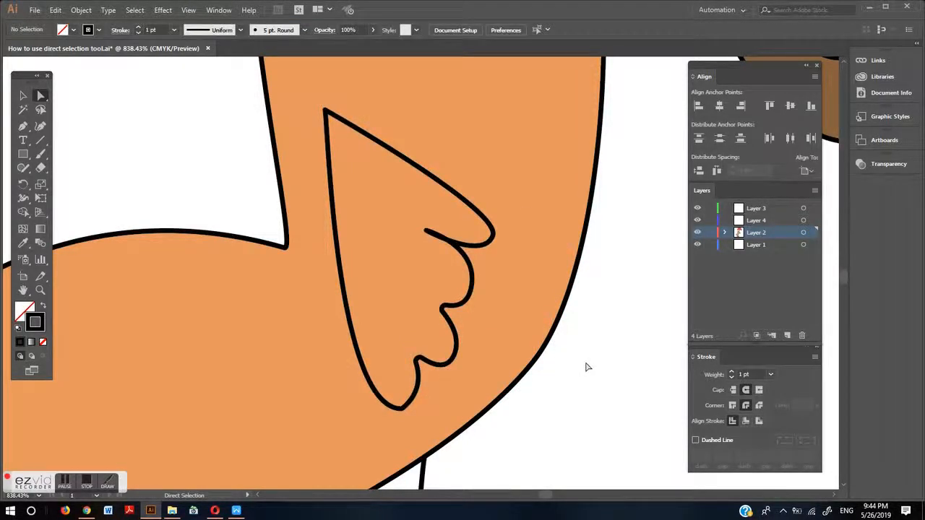
{"action": "left_click", "coordinate": [552, 351], "text": "ctrl+alt"}
{"action": "left_click", "coordinate": [482, 288], "text": "ctrl+alt"}
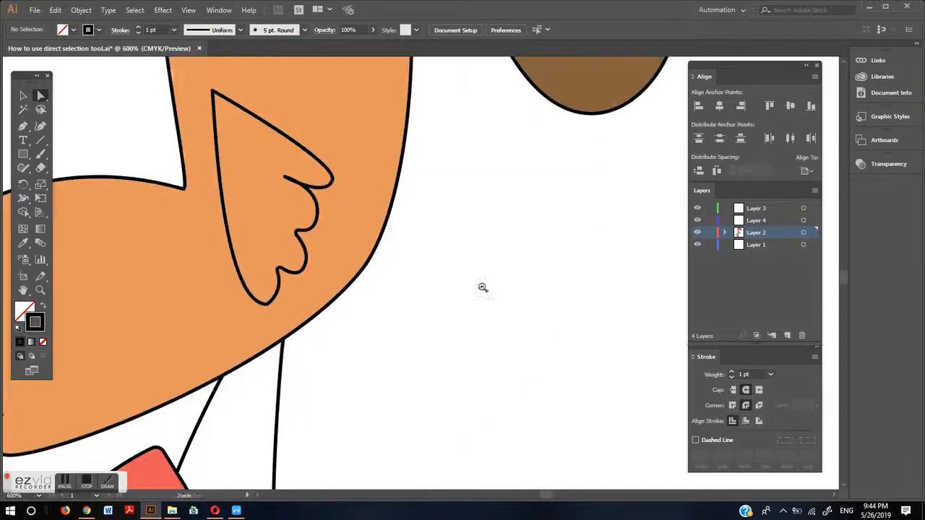
{"action": "key", "text": "ctrl+minus"}
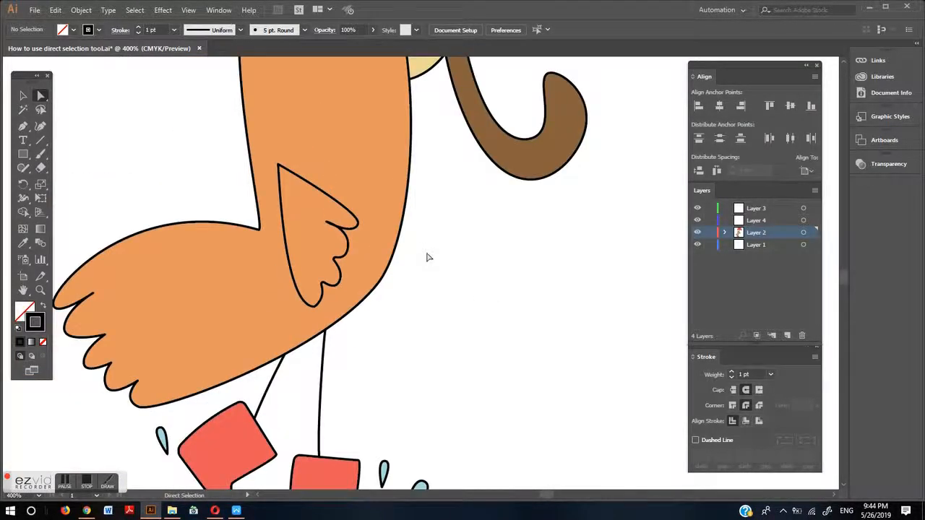
{"action": "left_click", "coordinate": [426, 255], "text": "ctrl+alt"}
{"action": "left_click_drag", "start_coordinate": [386, 222], "coordinate": [428, 261]}
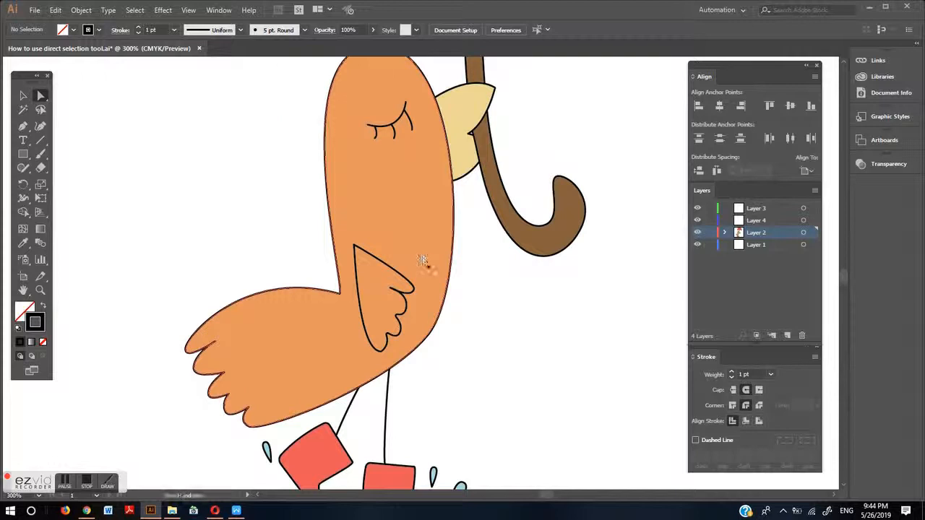